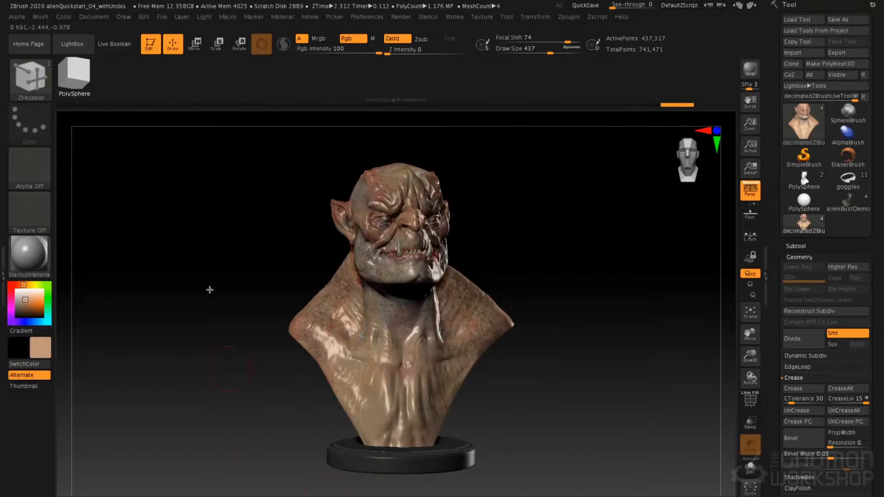
Resize the document to 1920 wide by 1080 high with constrained proportions turned off.
{"action": "left_click", "coordinate": [94, 17]}
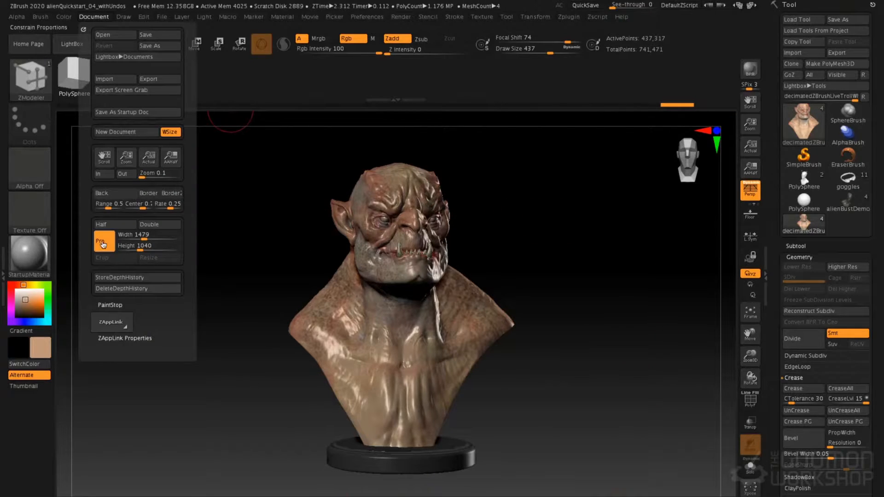
{"action": "left_click", "coordinate": [142, 237]}
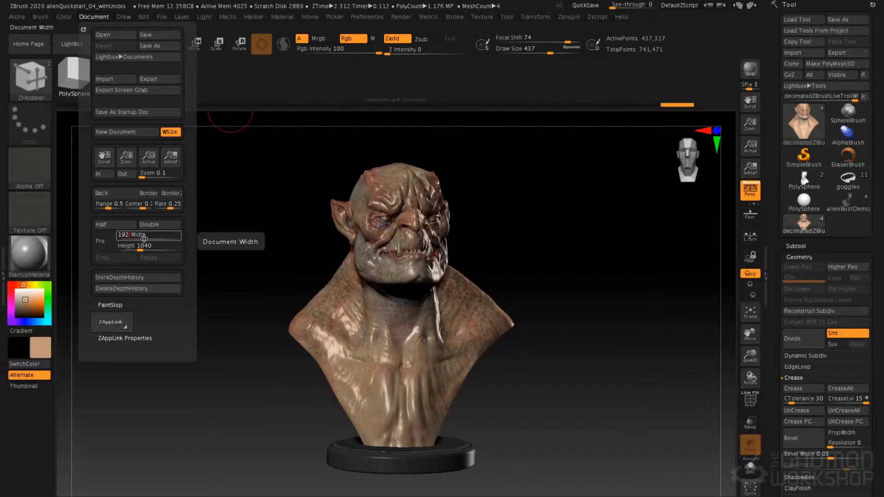
{"action": "key", "text": "Return"}
{"action": "left_click", "coordinate": [145, 247]}
{"action": "type", "text": "1"}
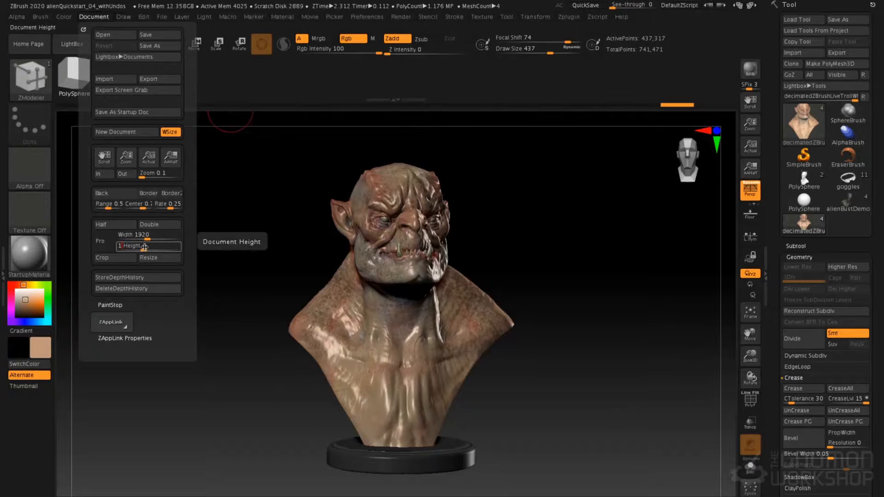
{"action": "type", "text": "080"}
{"action": "key", "text": "Return"}
{"action": "left_click", "coordinate": [158, 257]}
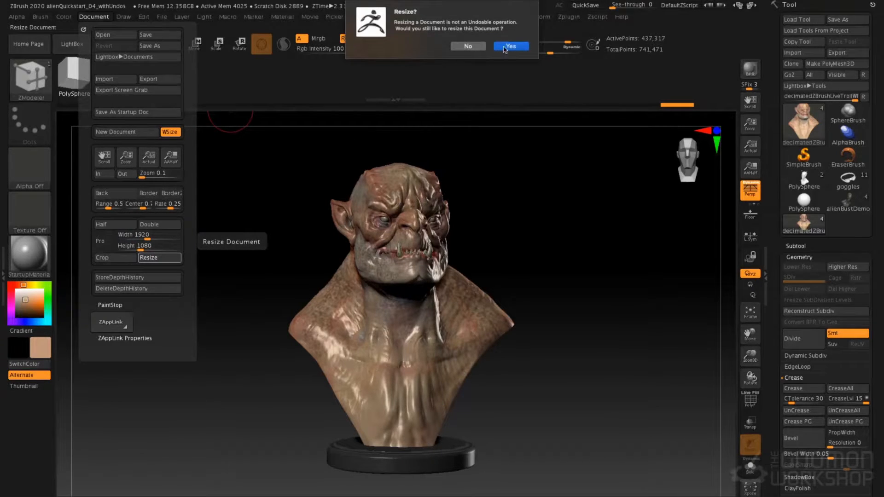
{"action": "left_click", "coordinate": [510, 46]}
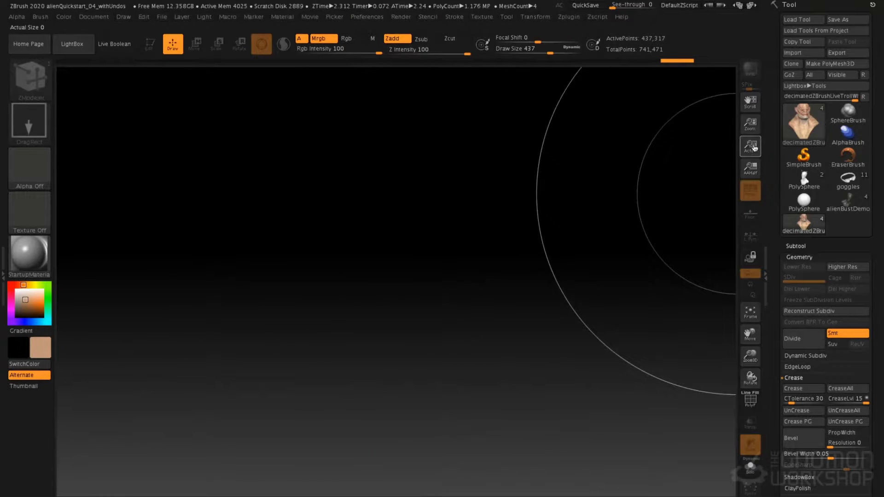
Redraw the alien bust on the resized canvas in edit mode and frame it fully with its base.
{"action": "left_click_drag", "start_coordinate": [751, 123], "coordinate": [734, 101]}
{"action": "mouse_move", "coordinate": [409, 305]}
{"action": "left_mouse_down"}
{"action": "mouse_move", "coordinate": [411, 356]}
{"action": "mouse_move", "coordinate": [453, 285]}
{"action": "left_mouse_up"}
{"action": "key", "text": "t"}
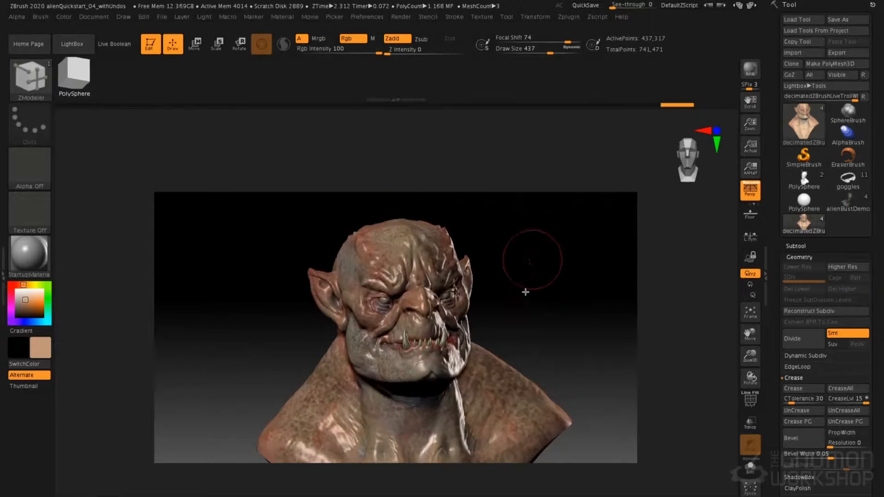
{"action": "left_click_drag", "start_coordinate": [527, 280], "coordinate": [522, 251], "text": "alt"}
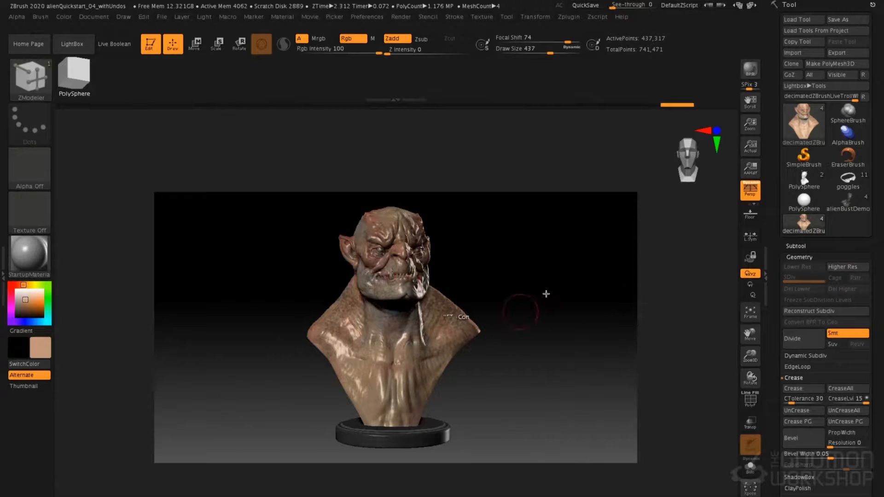
Dock the Movie palette, show its modifiers, and record a turntable of the bust at large document size.
{"action": "left_click", "coordinate": [310, 18]}
{"action": "left_click", "coordinate": [306, 30]}
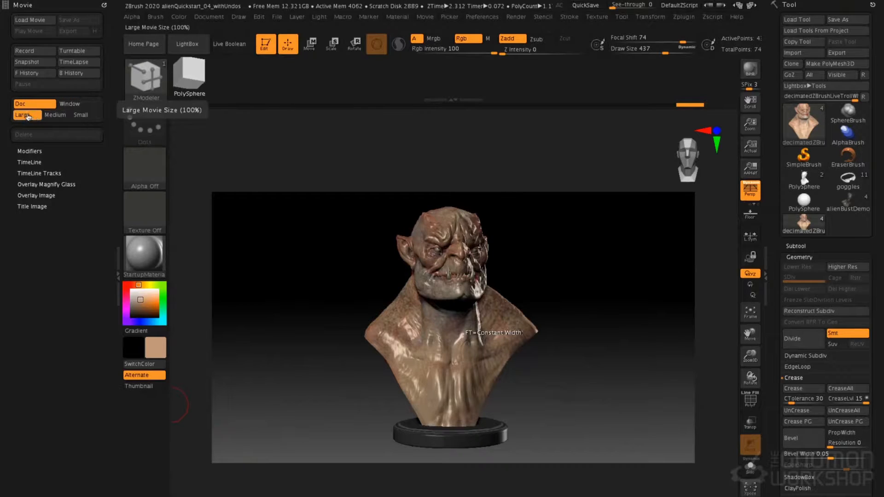
{"action": "left_click", "coordinate": [211, 17]}
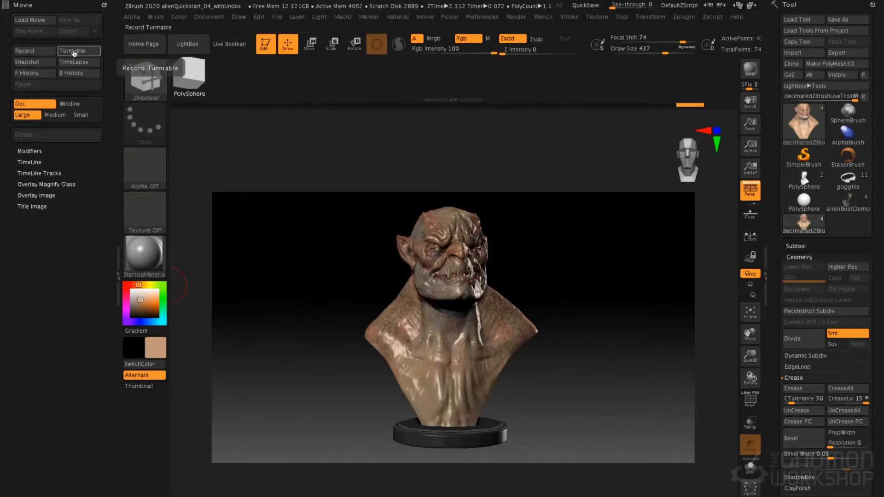
{"action": "left_click", "coordinate": [30, 151]}
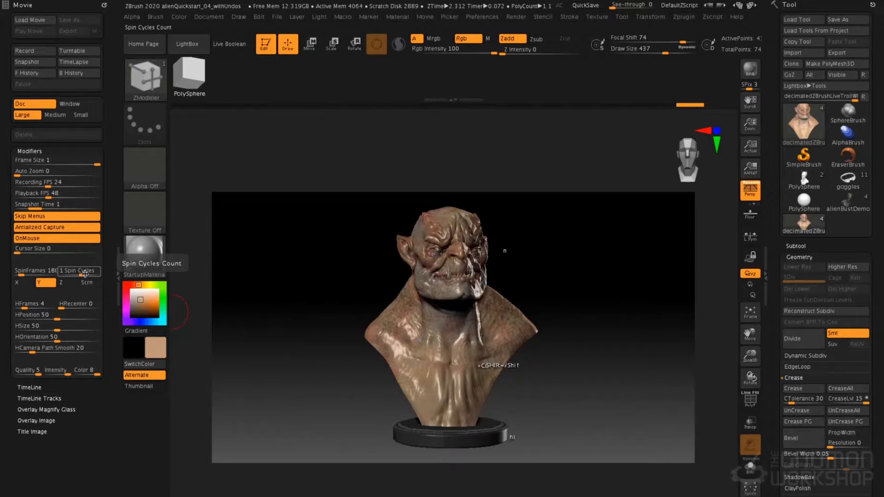
{"action": "left_click", "coordinate": [85, 52]}
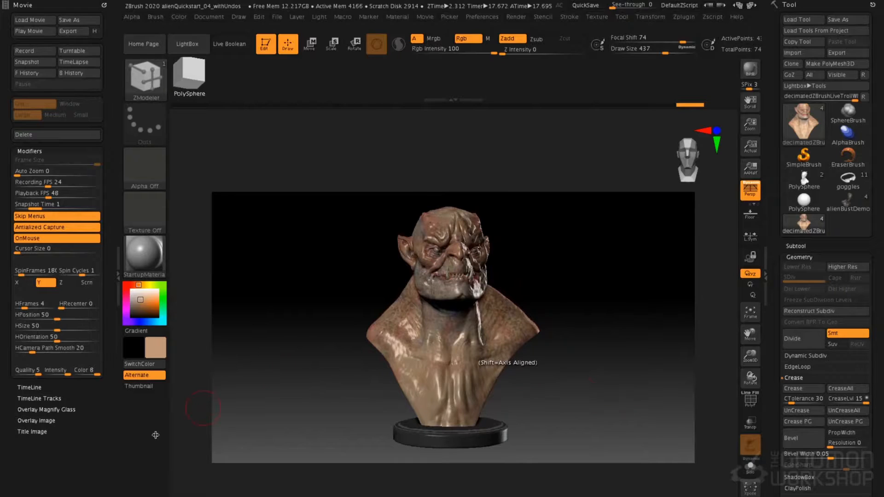
Lower the movie's overlay image opacity and reduce the title image's fade-in time.
{"action": "left_click", "coordinate": [46, 420]}
{"action": "left_click_drag", "start_coordinate": [37, 226], "coordinate": [34, 226]}
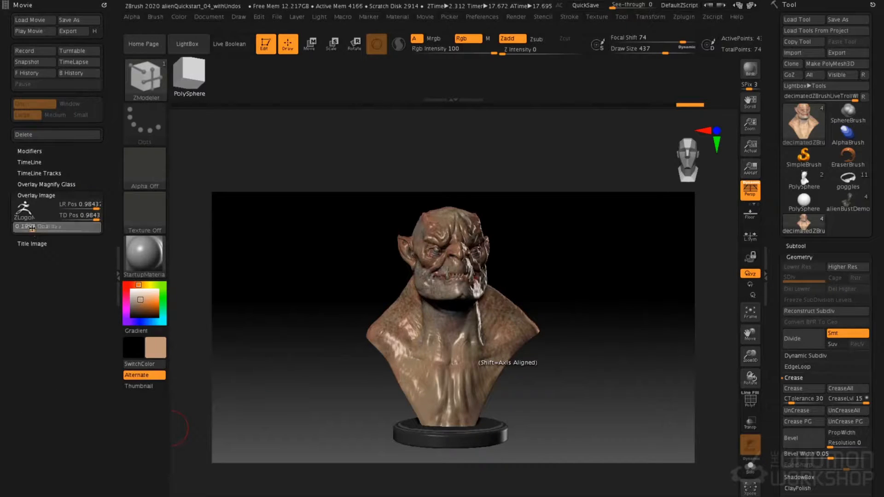
{"action": "left_click", "coordinate": [32, 244]}
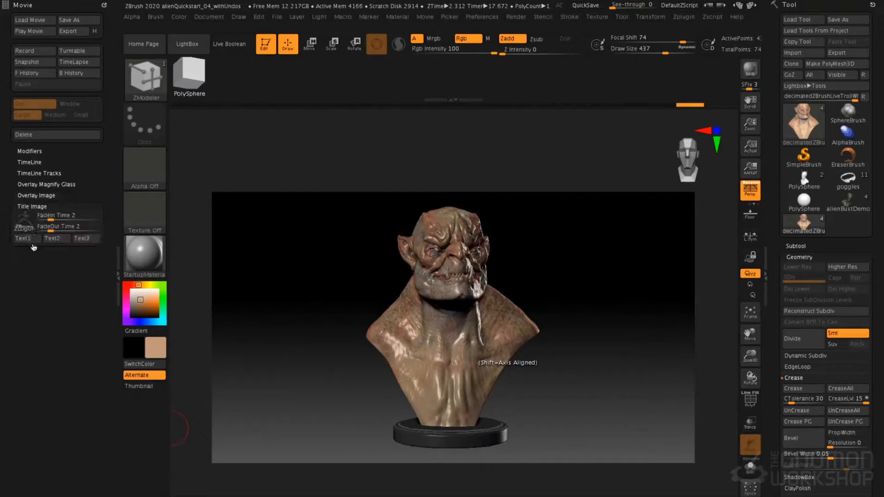
{"action": "left_click_drag", "start_coordinate": [51, 216], "coordinate": [28, 225]}
{"action": "left_click", "coordinate": [33, 206]}
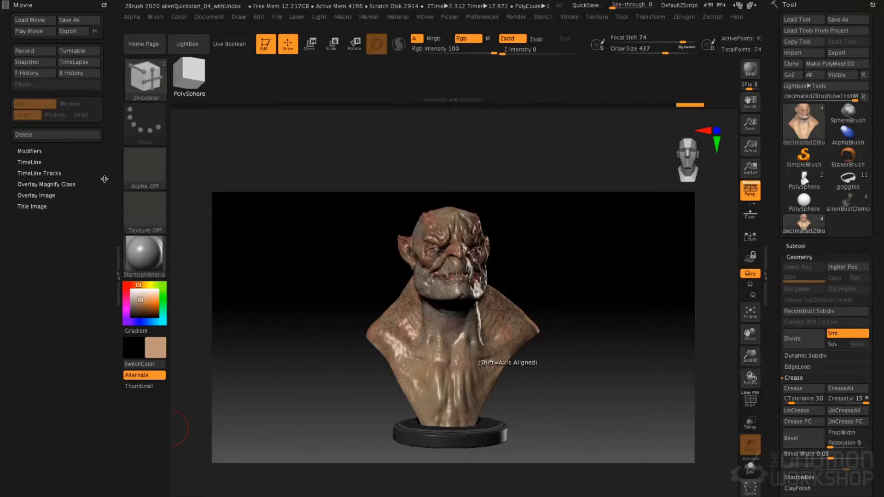
Play back the recorded turntable movie and look at its export as an MPG file without saving.
{"action": "left_click", "coordinate": [40, 32]}
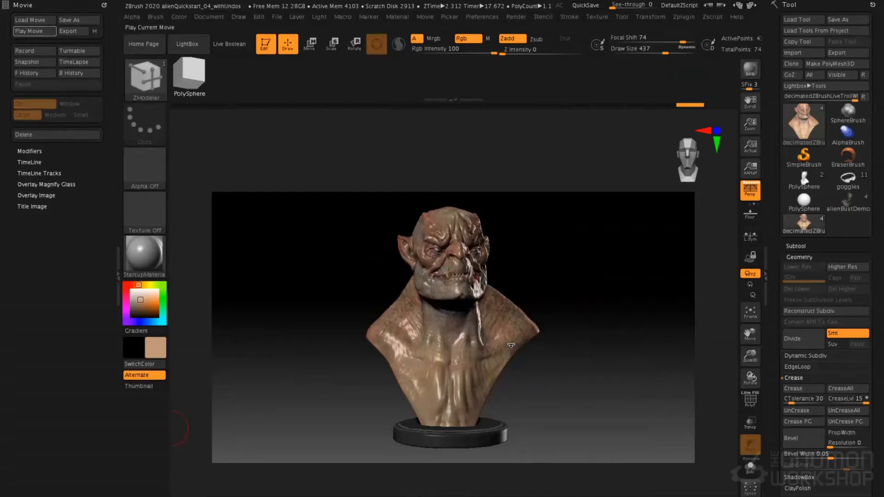
{"action": "left_click", "coordinate": [82, 32]}
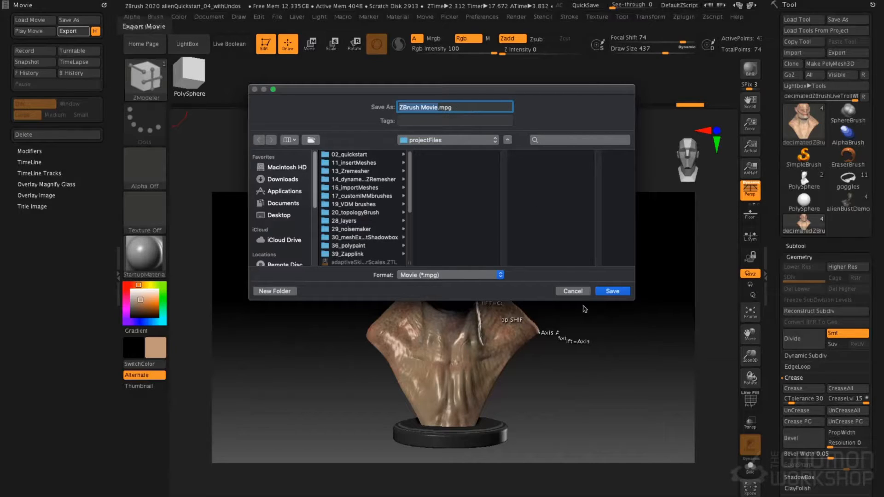
{"action": "left_click", "coordinate": [574, 291]}
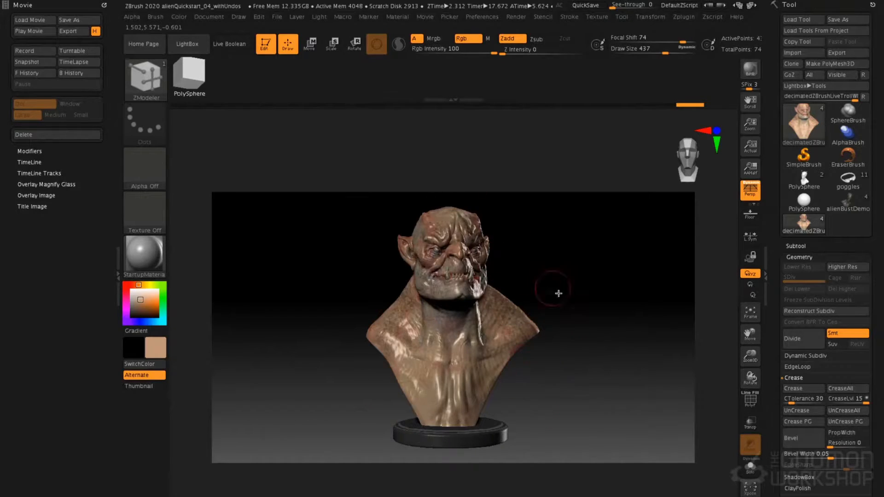
Show the document at actual size and make a BPR render of the bust.
{"action": "left_click_drag", "start_coordinate": [595, 290], "coordinate": [593, 291]}
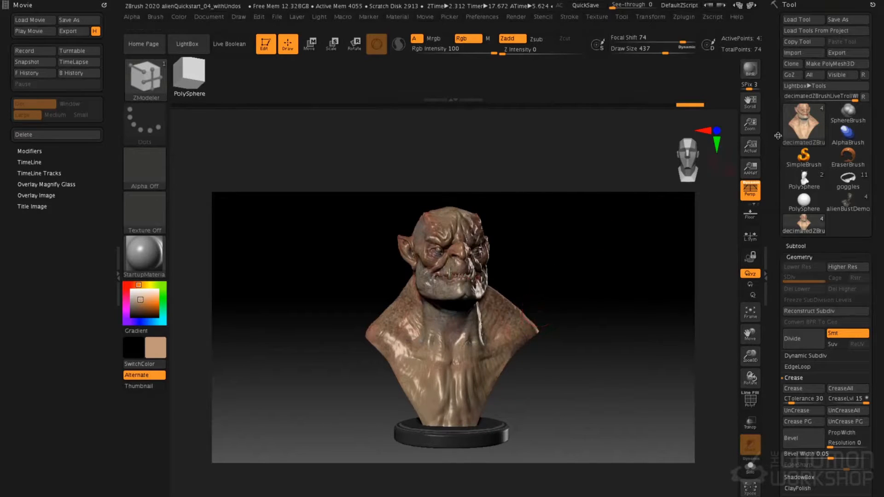
{"action": "left_click", "coordinate": [750, 146]}
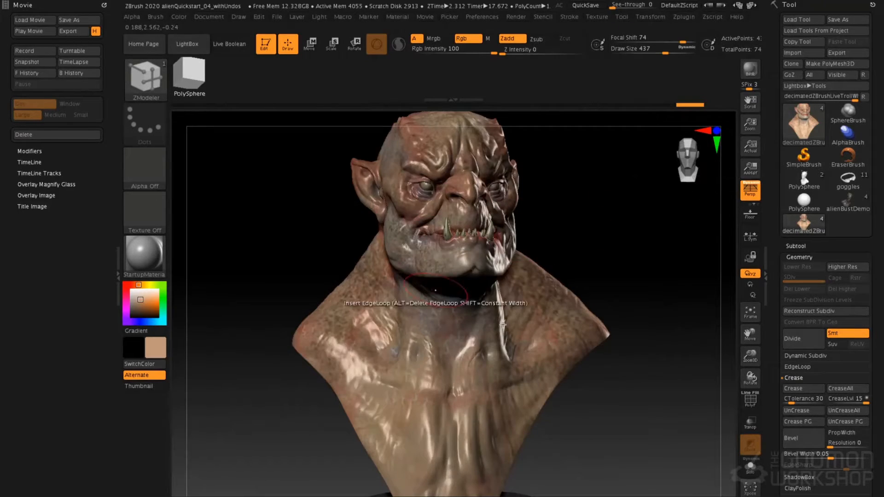
{"action": "left_click", "coordinate": [750, 69]}
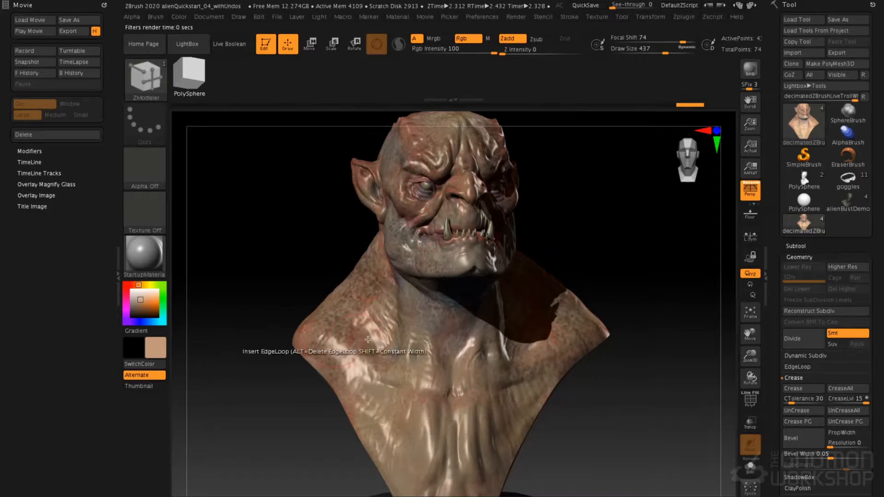
Open the material's wax modifiers and enable WaxPreview in the render properties.
{"action": "left_click", "coordinate": [398, 17]}
{"action": "left_click", "coordinate": [428, 315]}
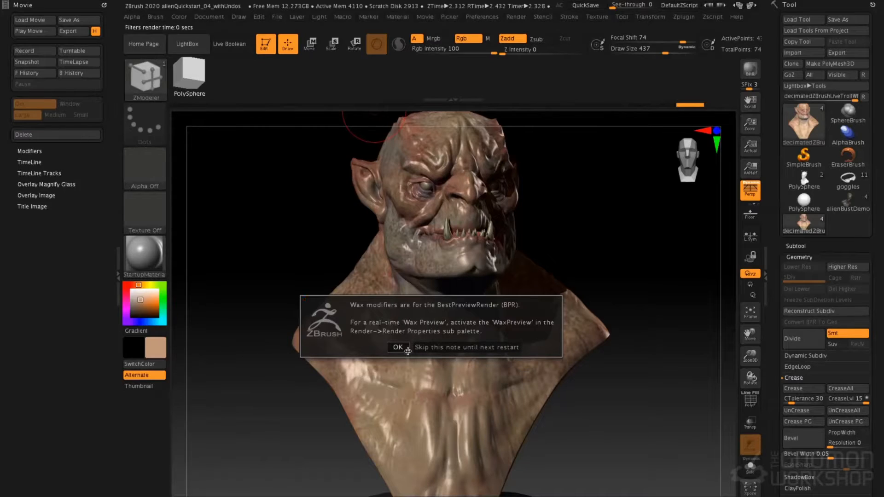
{"action": "left_click", "coordinate": [408, 345]}
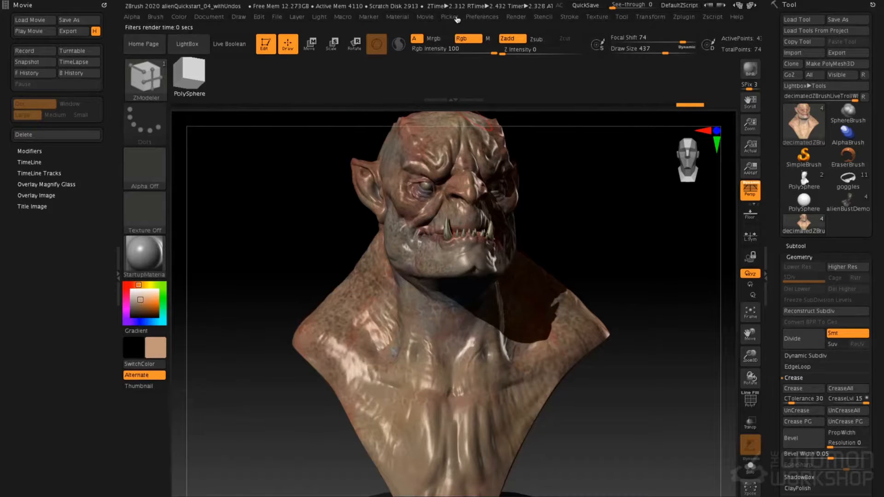
{"action": "left_click", "coordinate": [517, 18]}
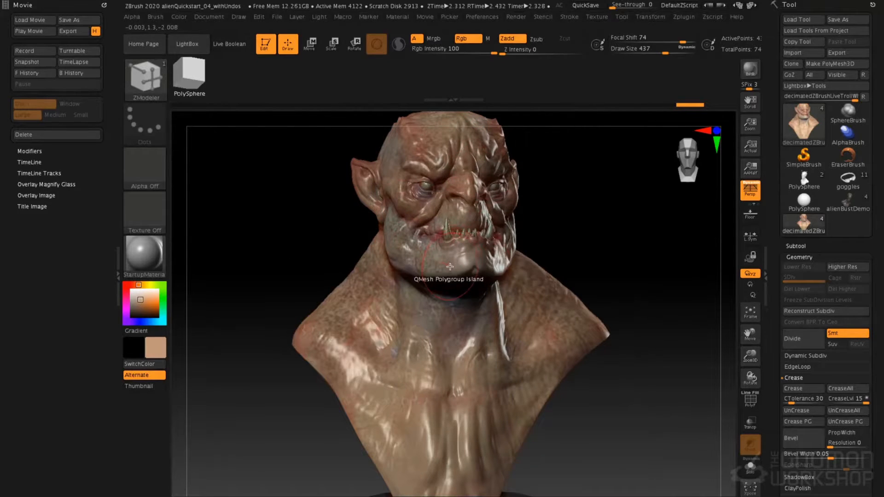
Set the BPR shadow rays to 60 and render the bust again with BPR.
{"action": "left_click", "coordinate": [516, 17]}
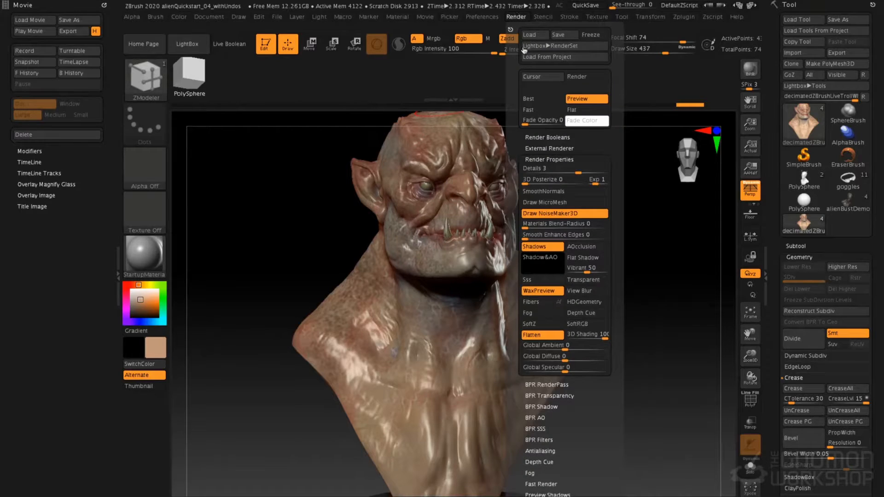
{"action": "left_click", "coordinate": [541, 159]}
{"action": "left_click", "coordinate": [542, 192]}
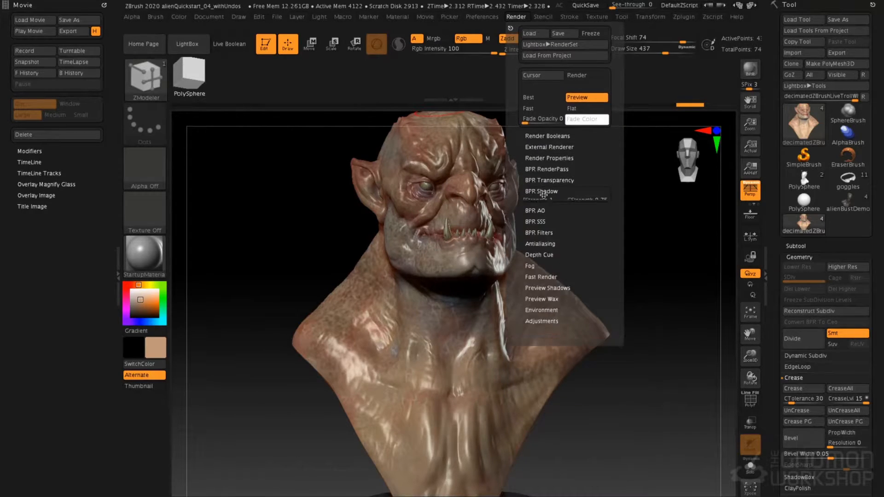
{"action": "left_click_drag", "start_coordinate": [573, 213], "coordinate": [533, 214]}
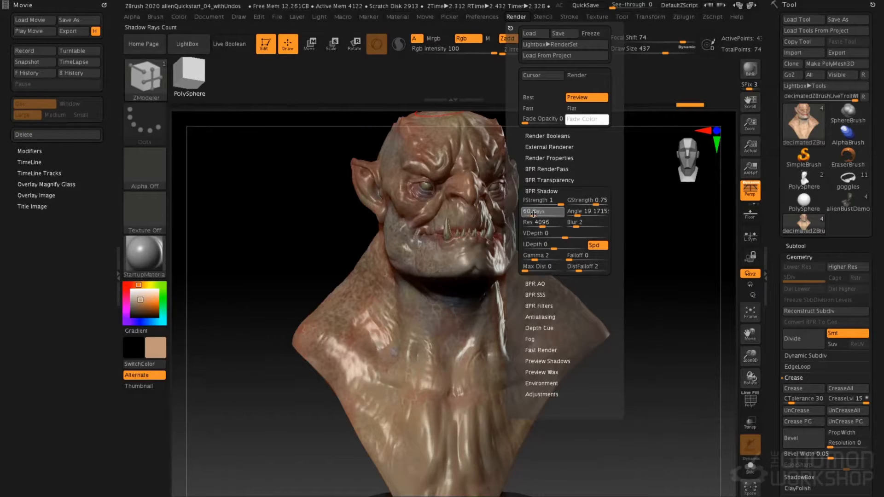
{"action": "left_click", "coordinate": [754, 70]}
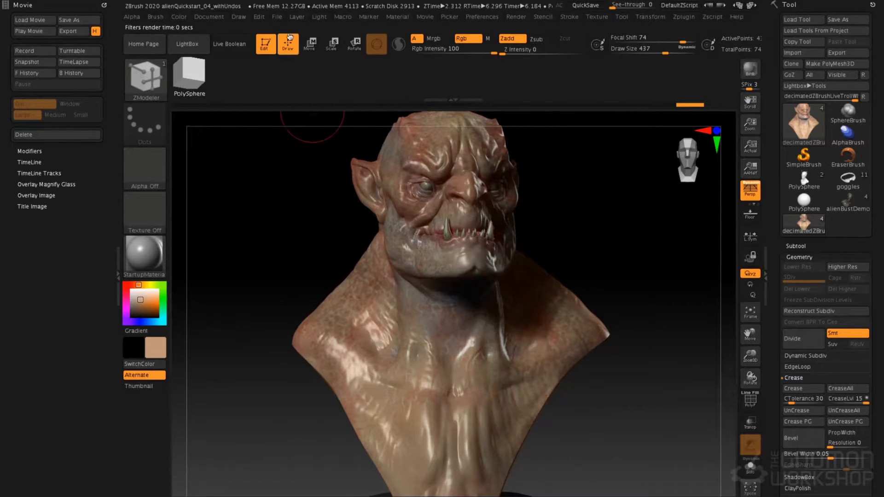
Select the second light, try it in front of the bust, and place it behind as a rim light.
{"action": "left_click", "coordinate": [319, 18]}
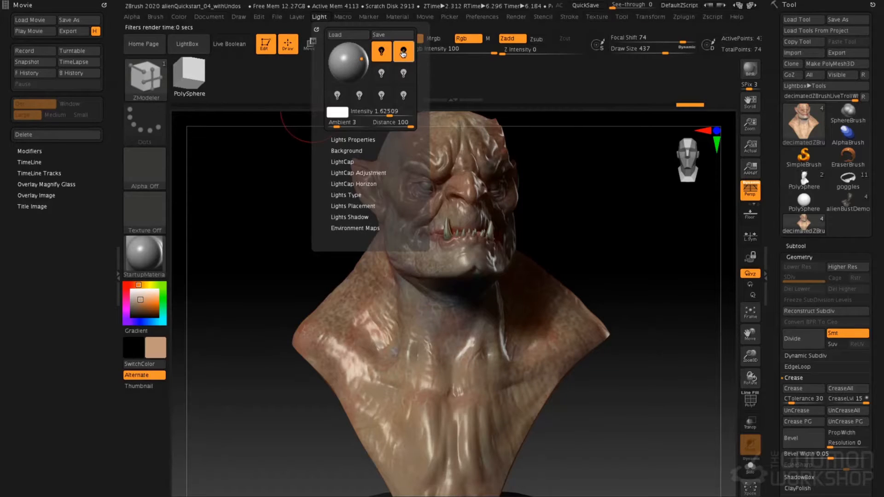
{"action": "left_click", "coordinate": [403, 52]}
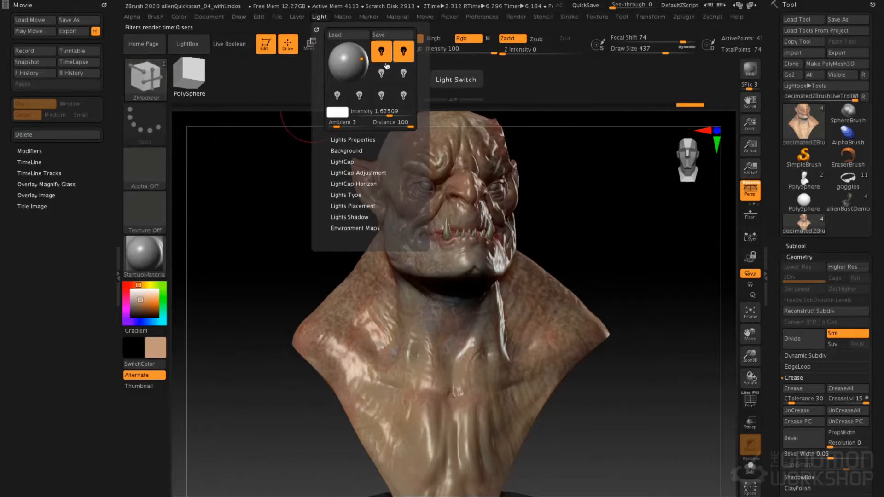
{"action": "left_click", "coordinate": [361, 58]}
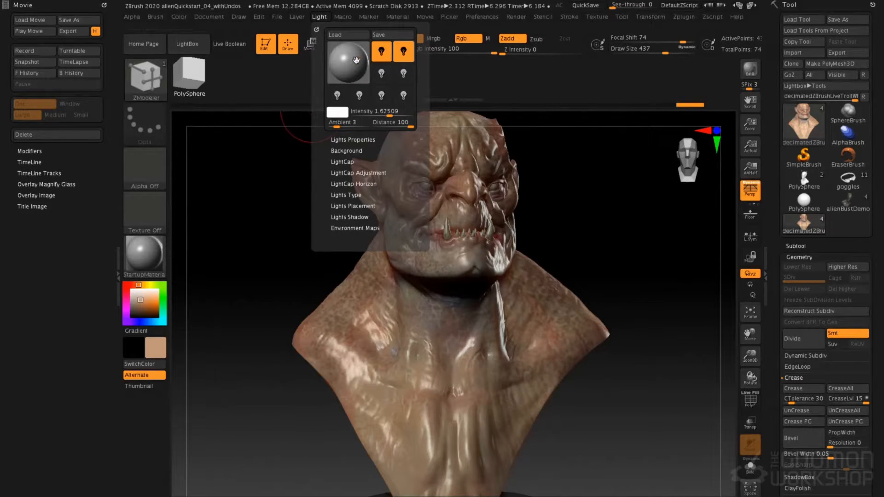
{"action": "left_click", "coordinate": [359, 59]}
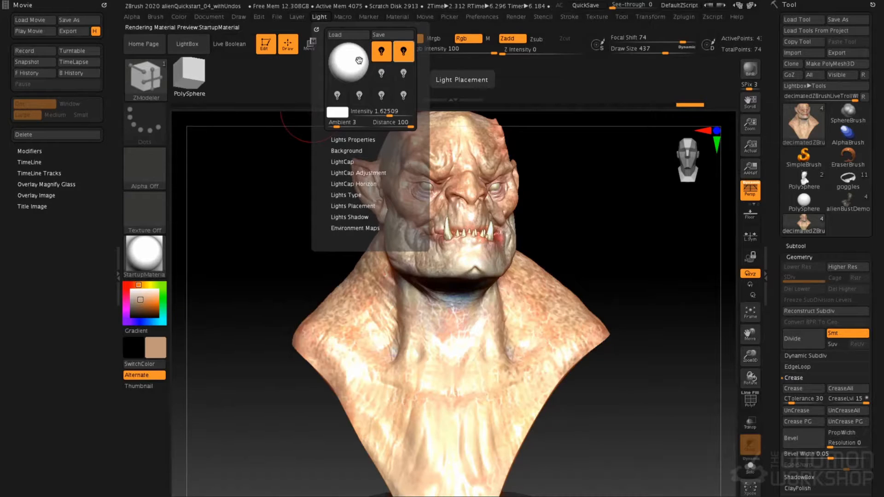
{"action": "left_click", "coordinate": [359, 61]}
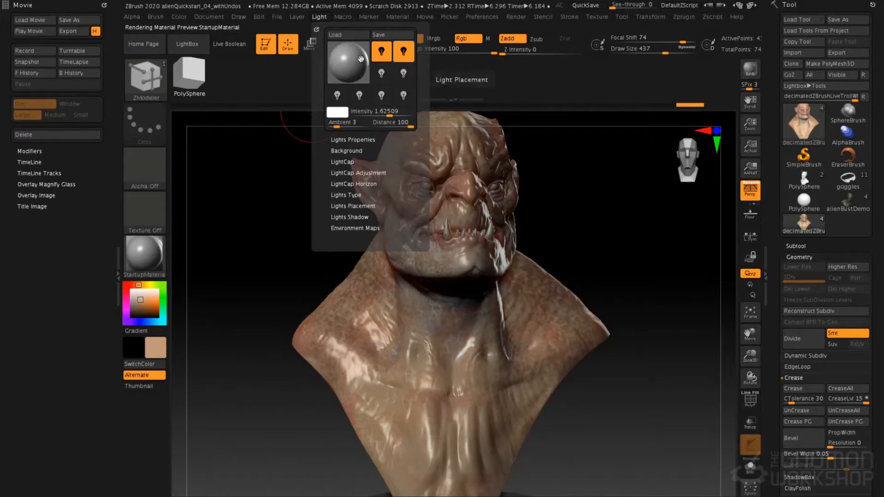
Color the second light cyan with red 80, green 190 and blue 200, and switch off the first light.
{"action": "left_click_drag", "start_coordinate": [338, 112], "coordinate": [405, 190]}
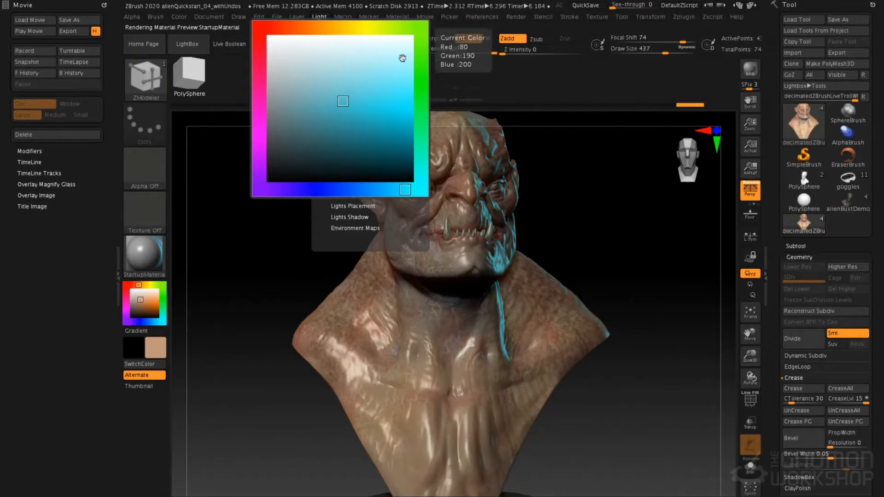
{"action": "left_click", "coordinate": [387, 112]}
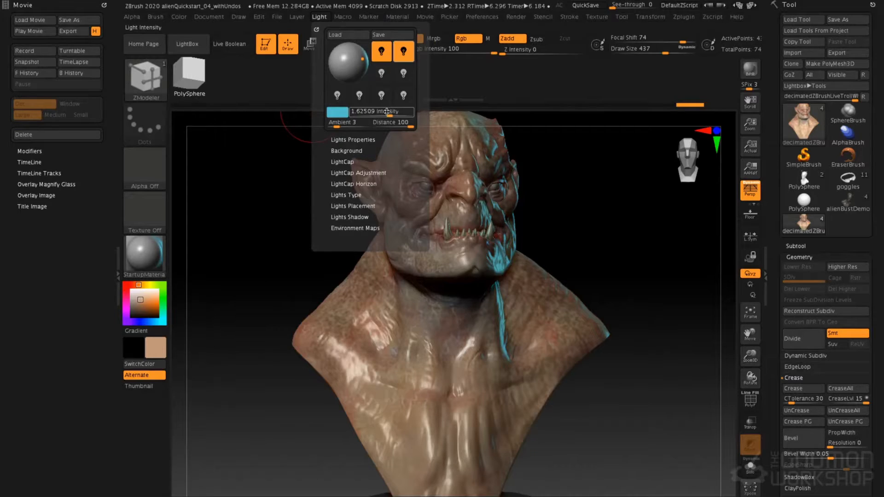
{"action": "left_click_drag", "start_coordinate": [388, 113], "coordinate": [389, 114]}
{"action": "left_click", "coordinate": [382, 52]}
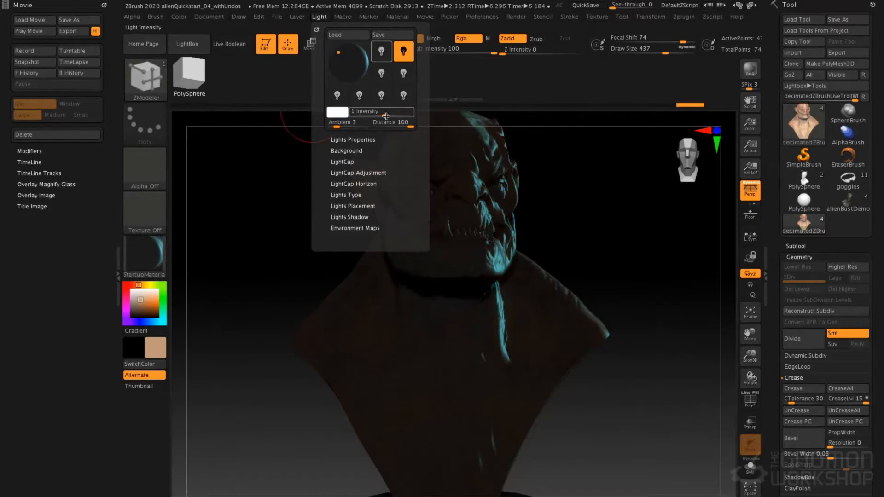
Switch the first light back on and shift its position slightly so it lights the front of the bust.
{"action": "left_click", "coordinate": [381, 52]}
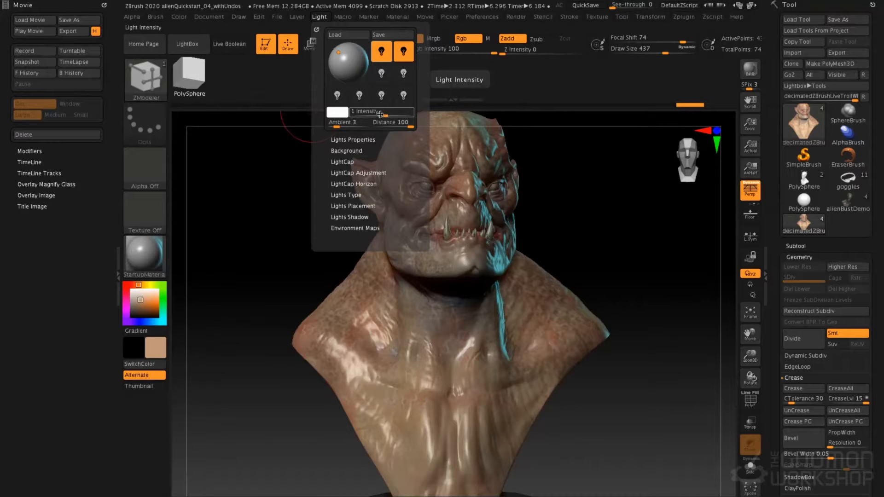
{"action": "left_click_drag", "start_coordinate": [340, 54], "coordinate": [342, 50]}
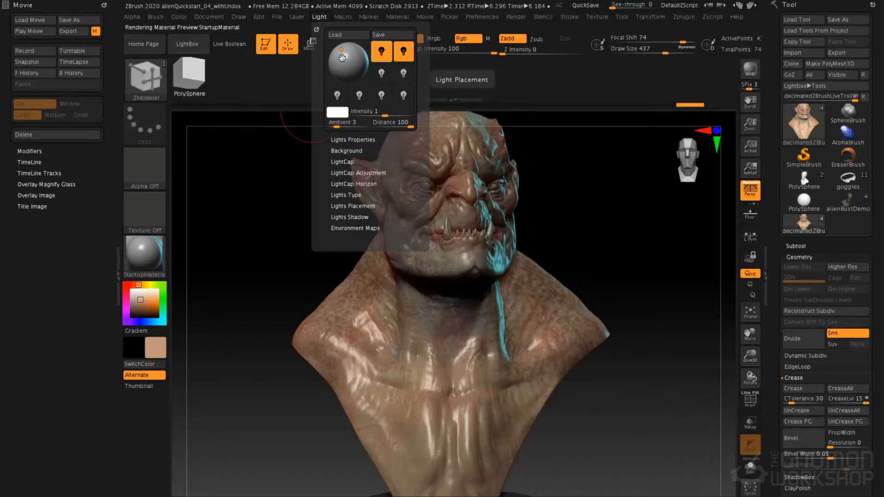
Soften the material's shine by broadening the falloff of its specular curve and slightly lowering the specular amount.
{"action": "left_click", "coordinate": [397, 16]}
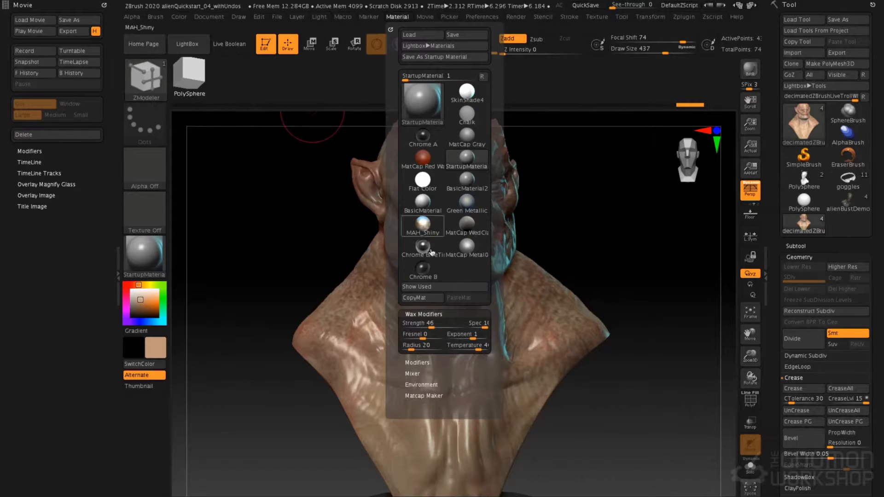
{"action": "left_click", "coordinate": [417, 362]}
{"action": "left_click_drag", "start_coordinate": [397, 358], "coordinate": [400, 222]}
{"action": "left_click", "coordinate": [447, 258]}
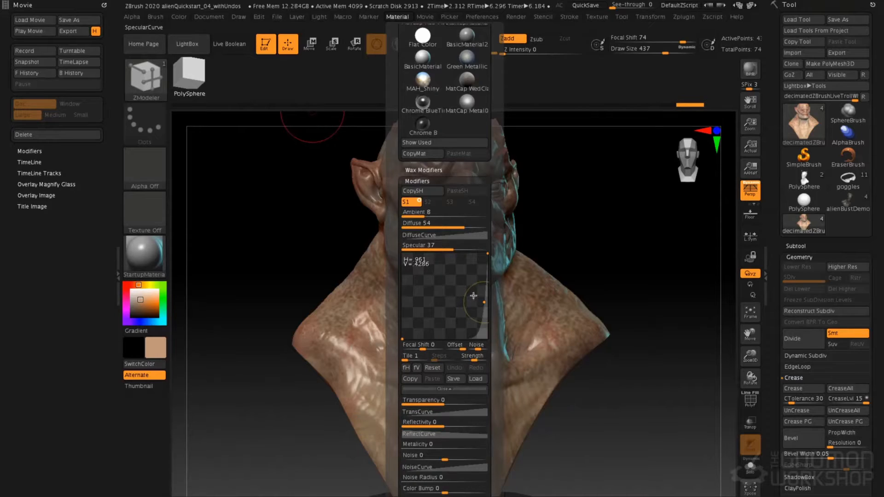
{"action": "left_click_drag", "start_coordinate": [483, 302], "coordinate": [462, 295]}
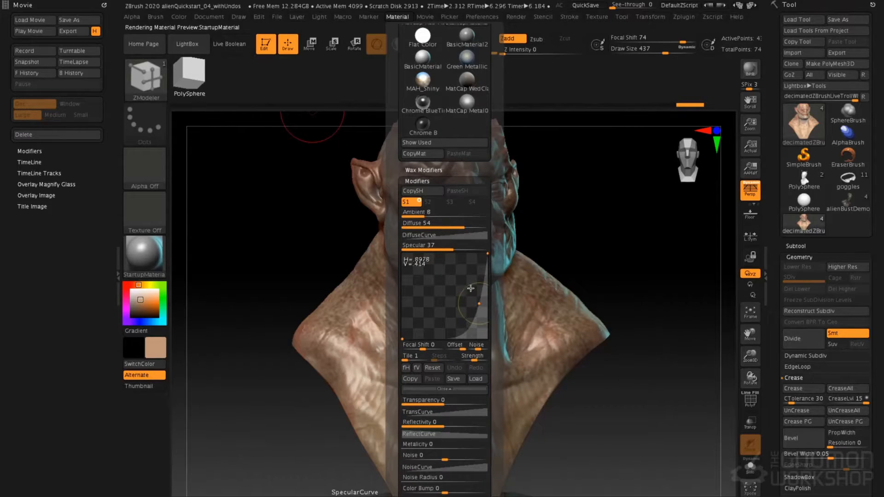
{"action": "left_click_drag", "start_coordinate": [443, 249], "coordinate": [440, 246]}
{"action": "left_click", "coordinate": [440, 247]}
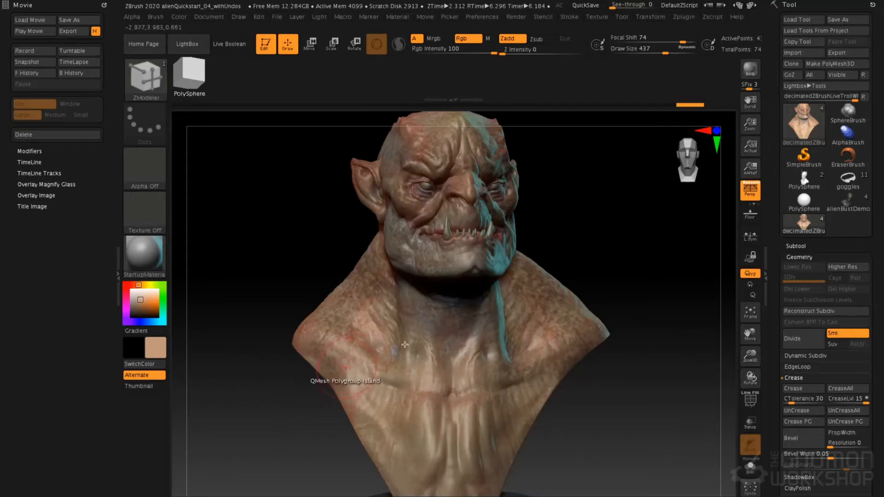
Delete the previously recorded turntable movie without saving it.
{"action": "left_click", "coordinate": [47, 136]}
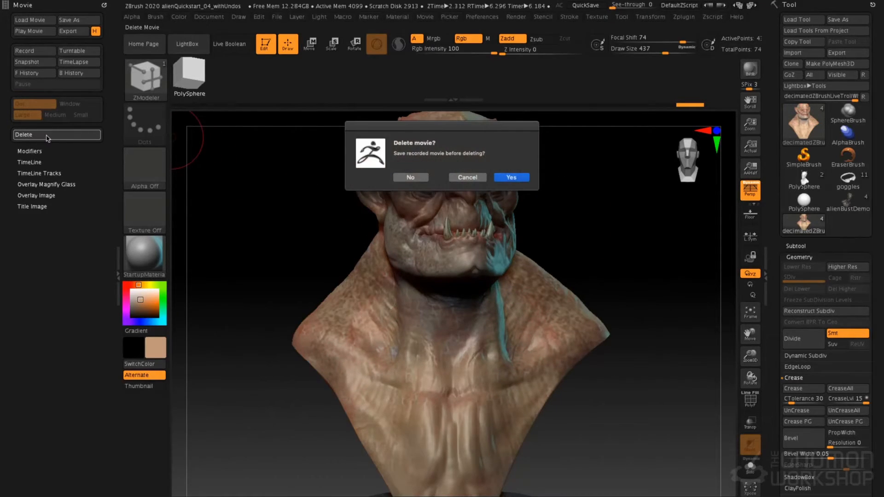
{"action": "left_click", "coordinate": [410, 177]}
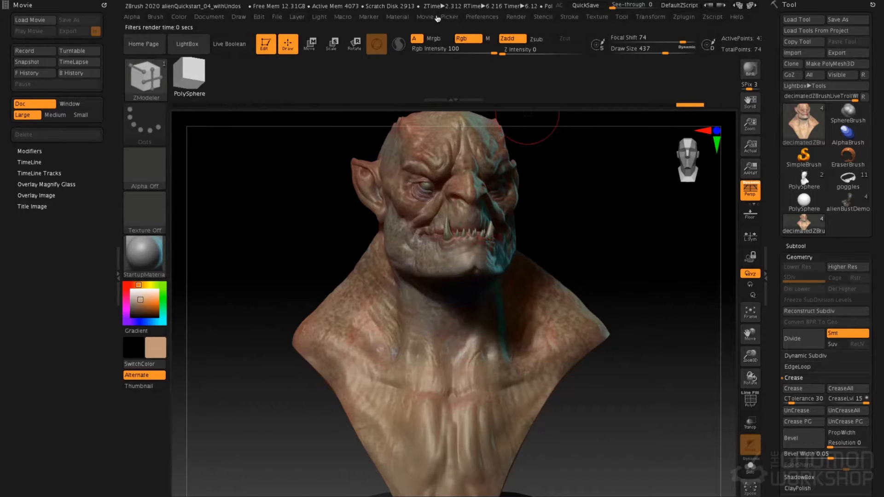
Reduce the BPR shadow floor strength to about 0.797 and render the bust with BPR.
{"action": "left_click", "coordinate": [511, 20]}
{"action": "left_click_drag", "start_coordinate": [560, 203], "coordinate": [553, 203]}
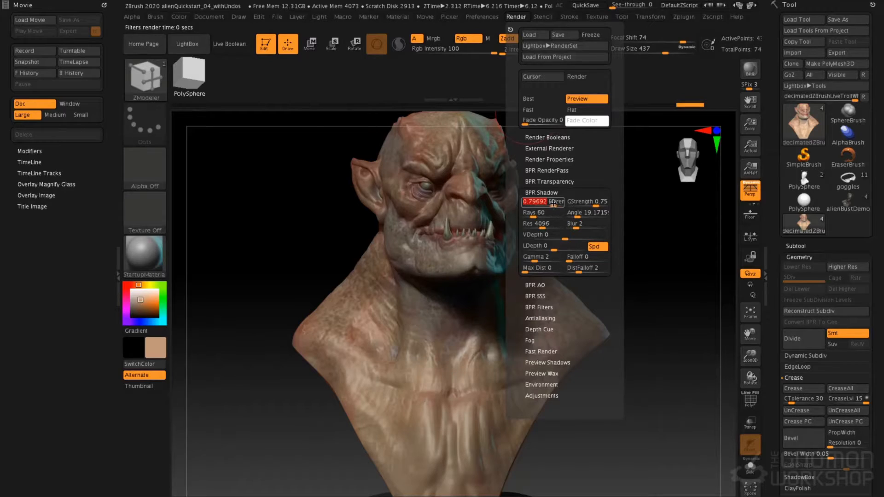
{"action": "key", "text": "shift+r"}
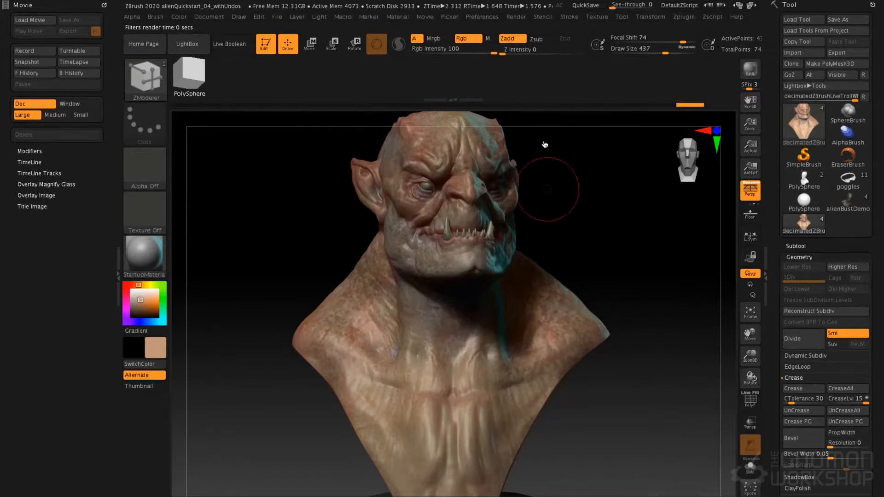
Switch an option in the render properties and render the bust again with BPR.
{"action": "left_click", "coordinate": [520, 18]}
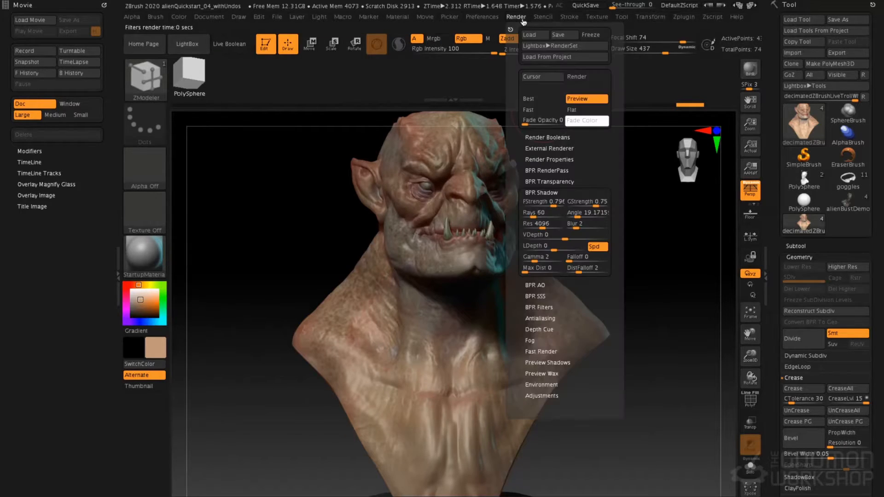
{"action": "left_click", "coordinate": [545, 160]}
{"action": "left_click", "coordinate": [581, 249]}
{"action": "key", "text": "shift+r"}
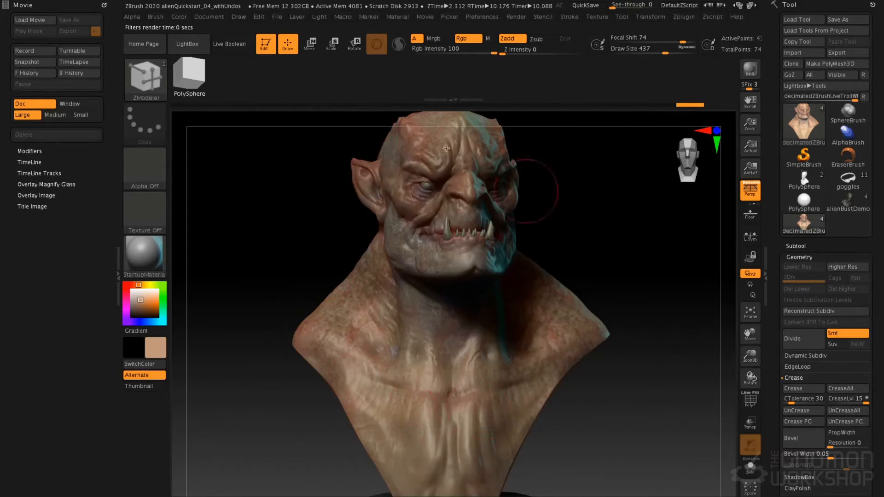
Record a new turntable movie of the lit and shadowed bust and play it back.
{"action": "left_click", "coordinate": [72, 53]}
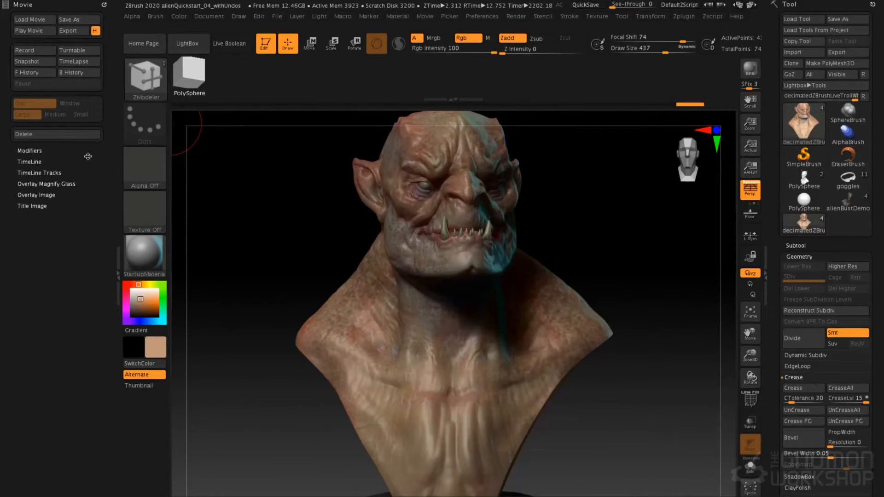
{"action": "left_click", "coordinate": [41, 32]}
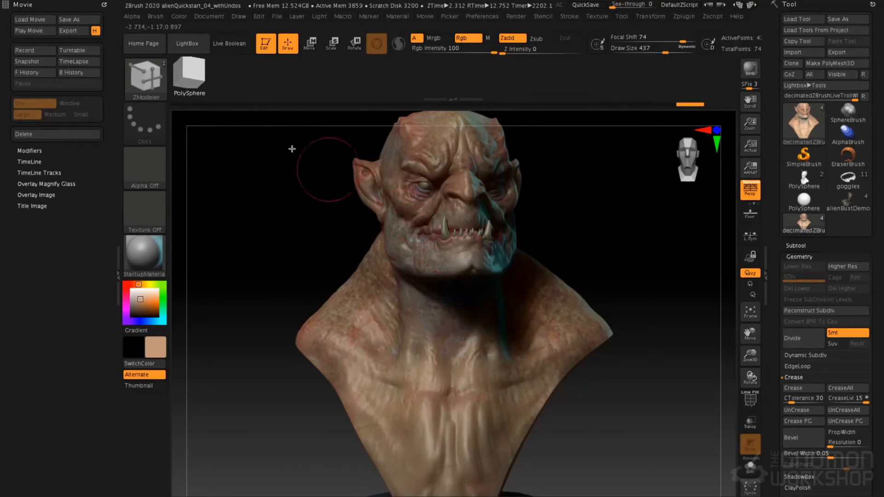
Review the file formats for exporting the movie as MPG and saving it as ZMV without writing a file.
{"action": "left_click", "coordinate": [68, 31]}
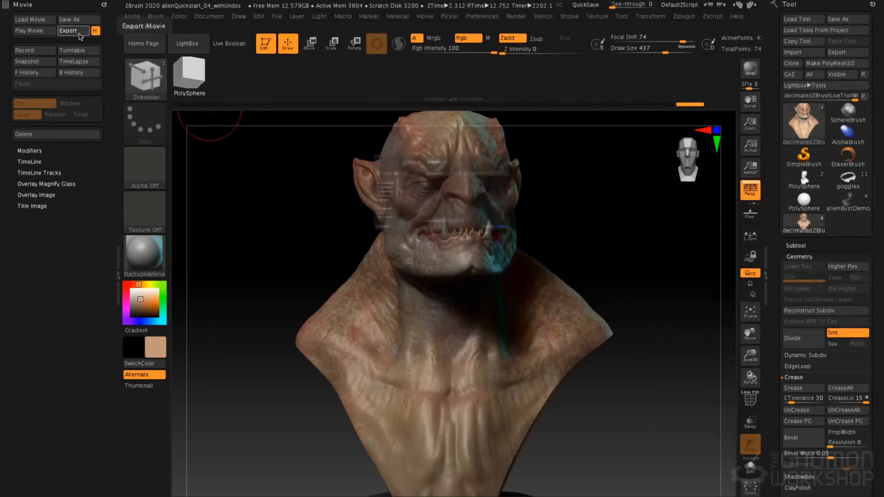
{"action": "left_click", "coordinate": [450, 277]}
{"action": "left_click", "coordinate": [447, 275]}
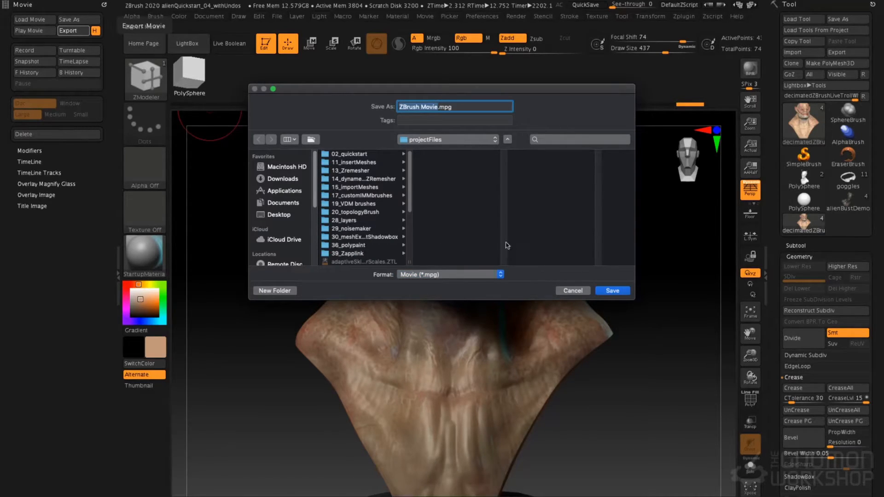
{"action": "left_click", "coordinate": [573, 291]}
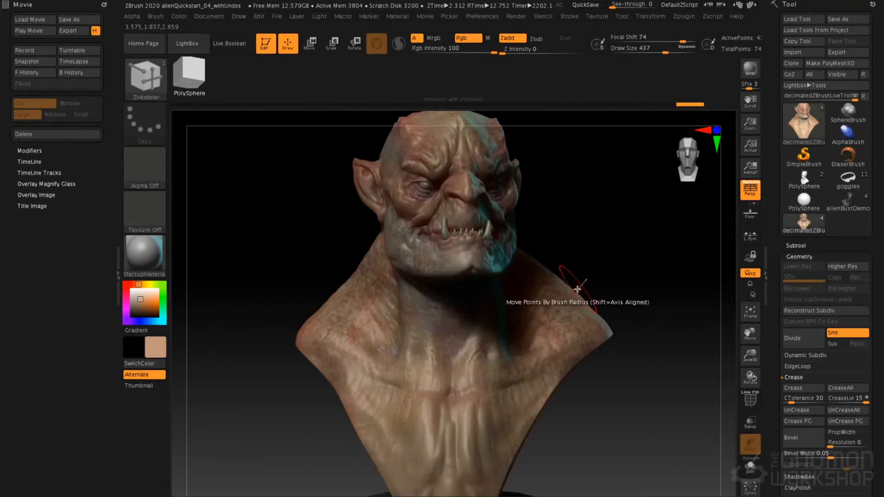
{"action": "left_click", "coordinate": [77, 23]}
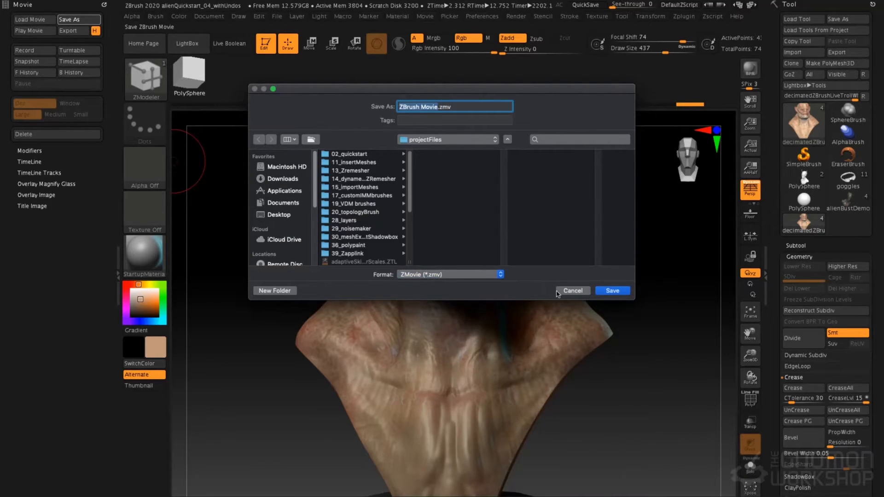
{"action": "left_click", "coordinate": [573, 291]}
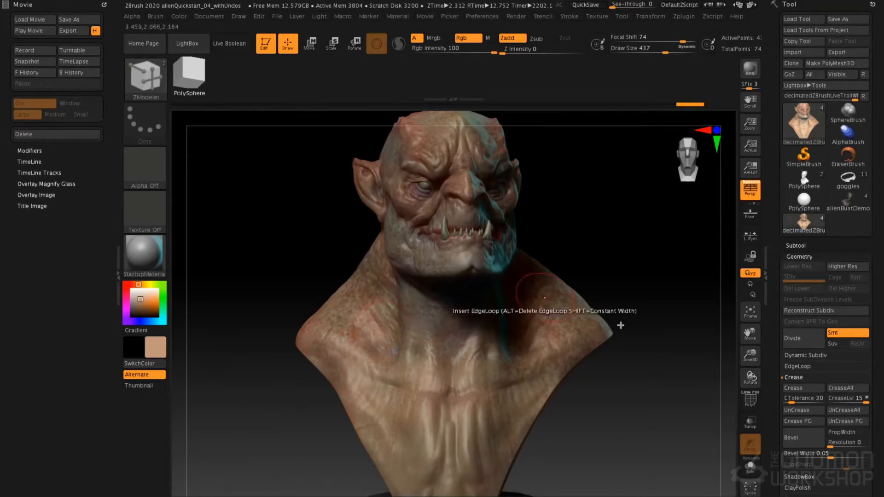
Change the active tool to the unpainted PolySphere alien bust with antennae and turn it to a three-quarter view.
{"action": "left_click", "coordinate": [849, 203]}
{"action": "left_click_drag", "start_coordinate": [647, 256], "coordinate": [624, 408], "text": "alt"}
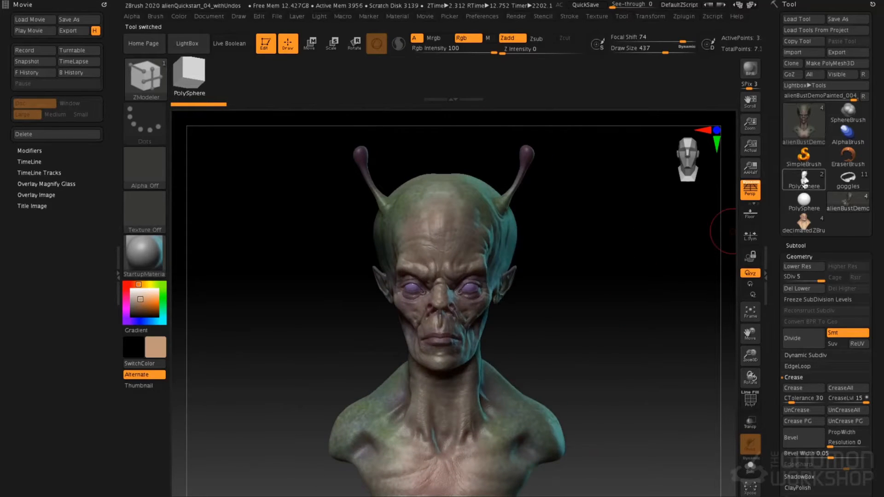
{"action": "left_click_drag", "start_coordinate": [570, 256], "coordinate": [518, 211]}
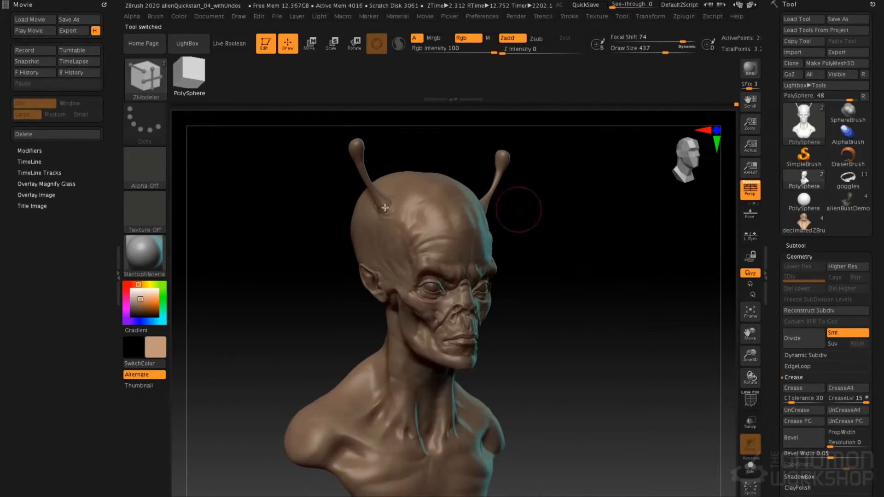
Set the main color to light grey and choose the Standard brush.
{"action": "left_click_drag", "start_coordinate": [148, 298], "coordinate": [132, 294]}
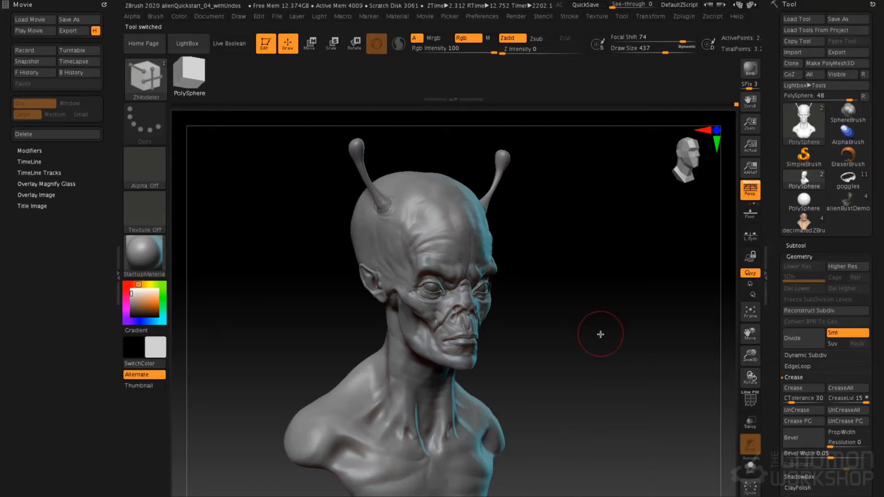
{"action": "key", "text": "b"}
{"action": "key", "text": "s"}
{"action": "key", "text": "t"}
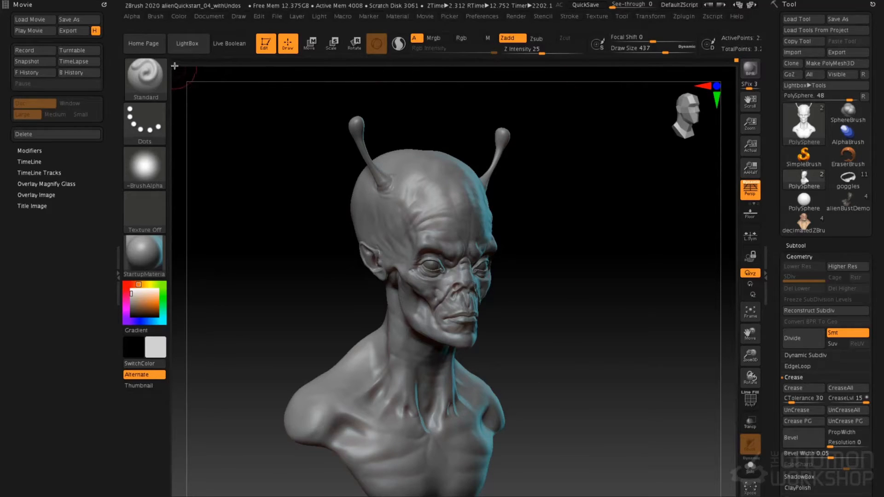
Turn on Solo for the alien bust and return its undo history to the starting sphere.
{"action": "left_click", "coordinate": [753, 471]}
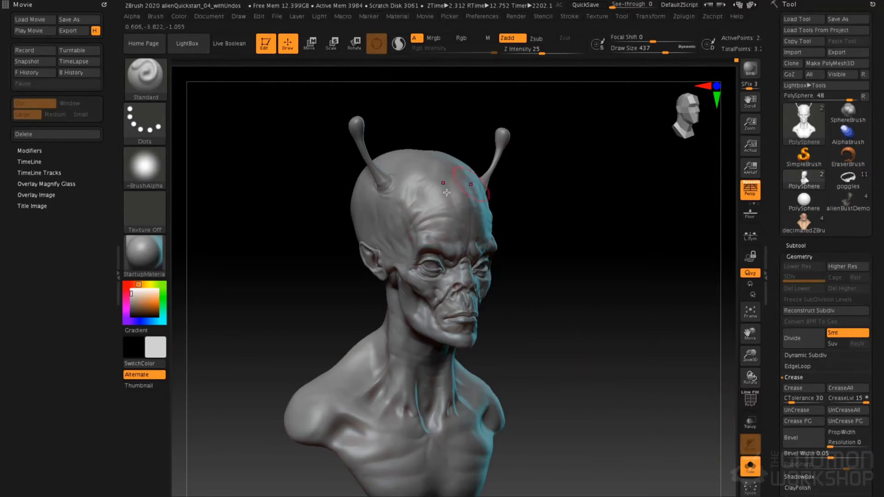
{"action": "mouse_move", "coordinate": [175, 63]}
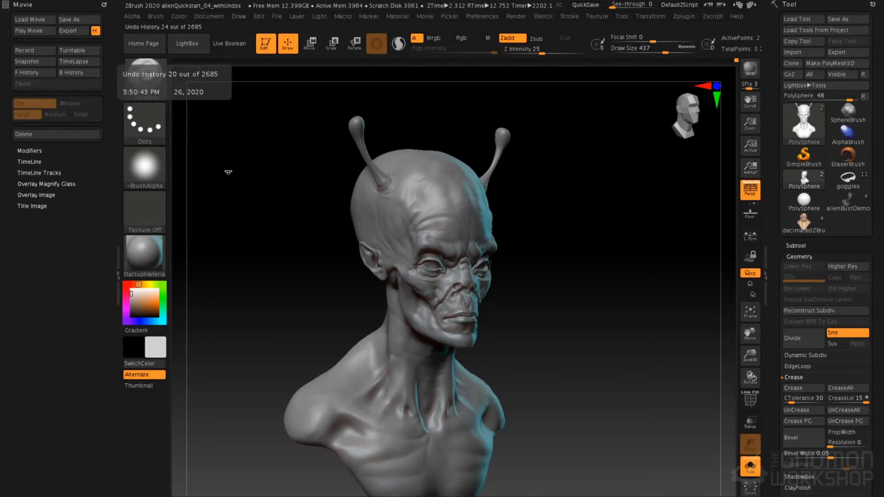
{"action": "left_click", "coordinate": [173, 61]}
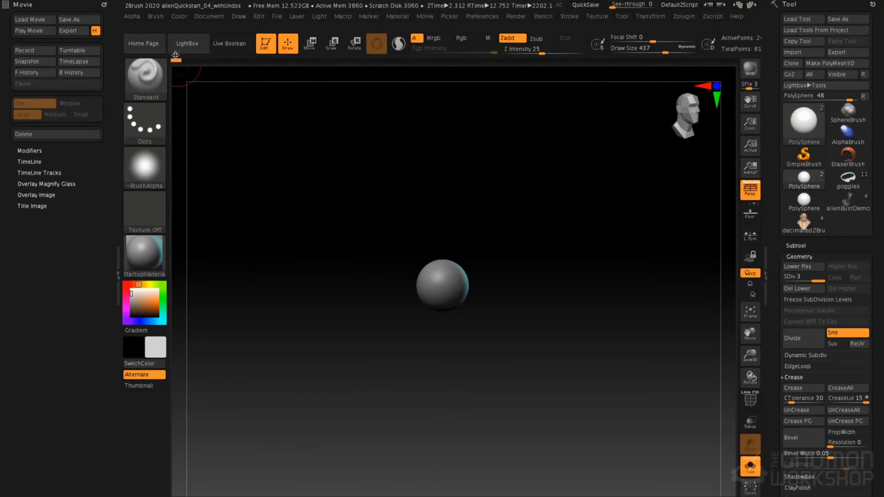
{"action": "mouse_move", "coordinate": [177, 63]}
Delete the recorded movie without saving it and check the document's width and height.
{"action": "left_click", "coordinate": [50, 138]}
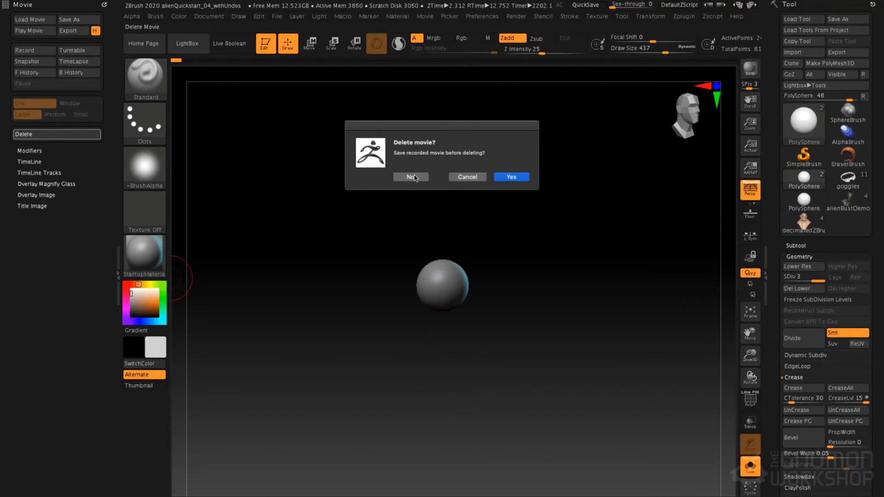
{"action": "left_click", "coordinate": [411, 177]}
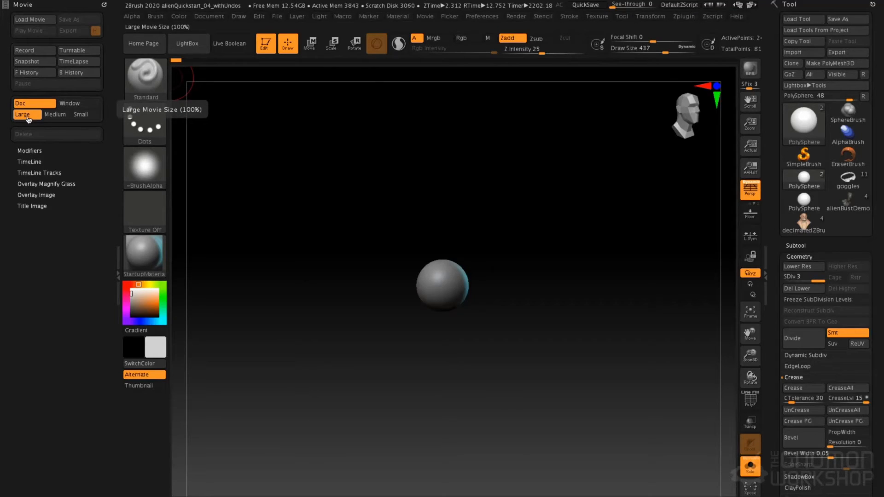
{"action": "left_click", "coordinate": [209, 17]}
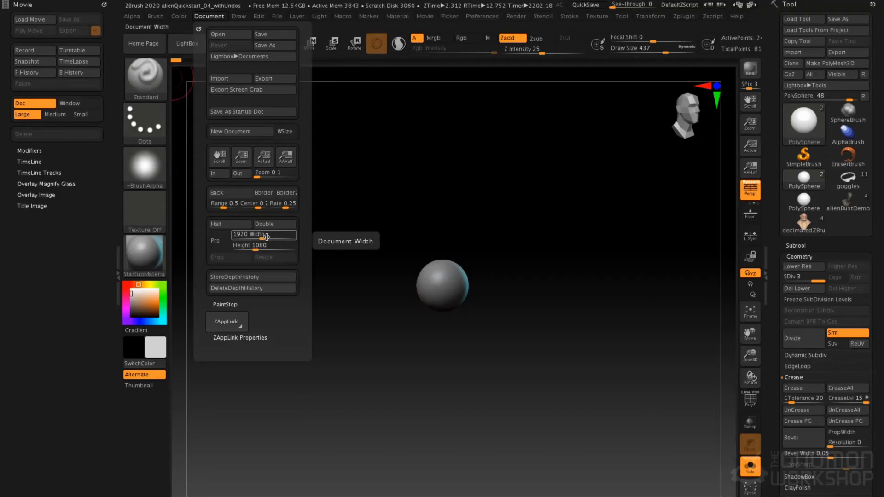
Record the sculpt's forward undo history as a movie and play it back.
{"action": "left_click", "coordinate": [40, 73]}
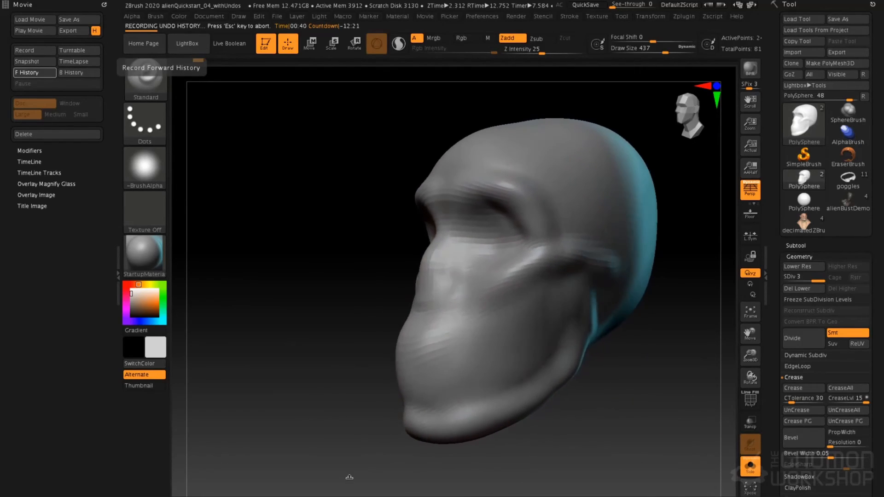
{"action": "key", "text": "Escape"}
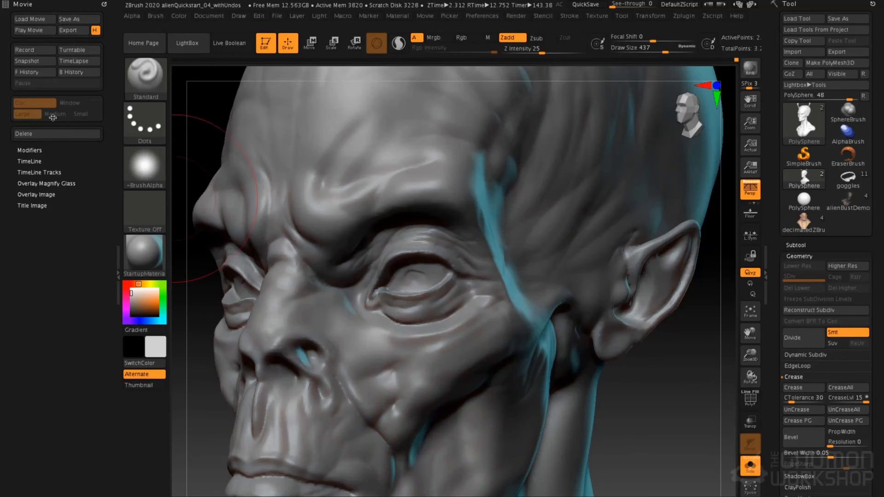
{"action": "left_click", "coordinate": [38, 30]}
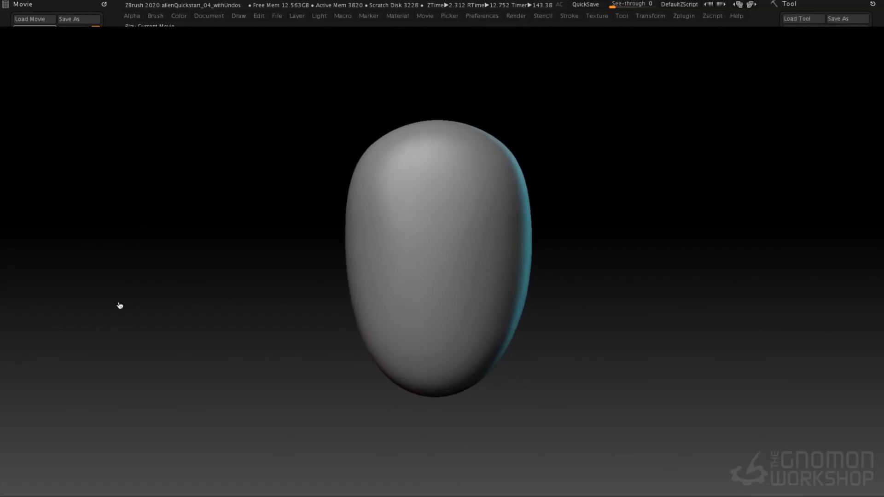